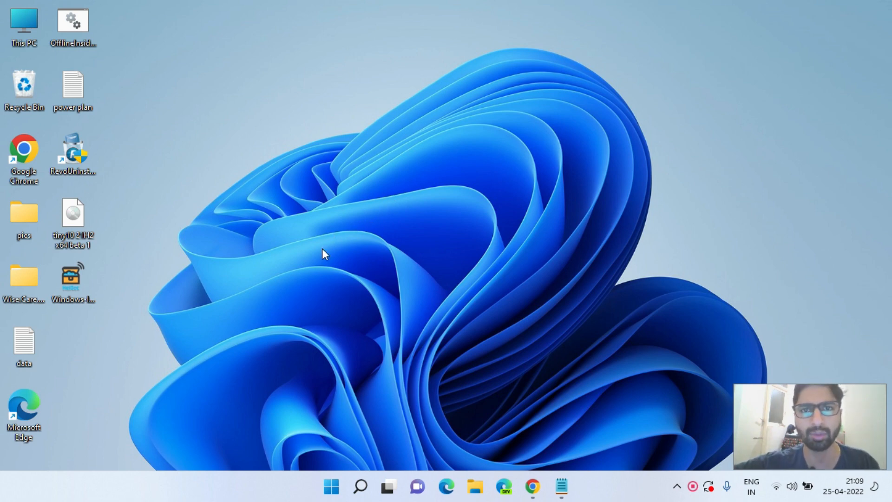
# Launch Command Prompt as administrator from a Start menu search for cmd.
pyautogui.click(332, 488)
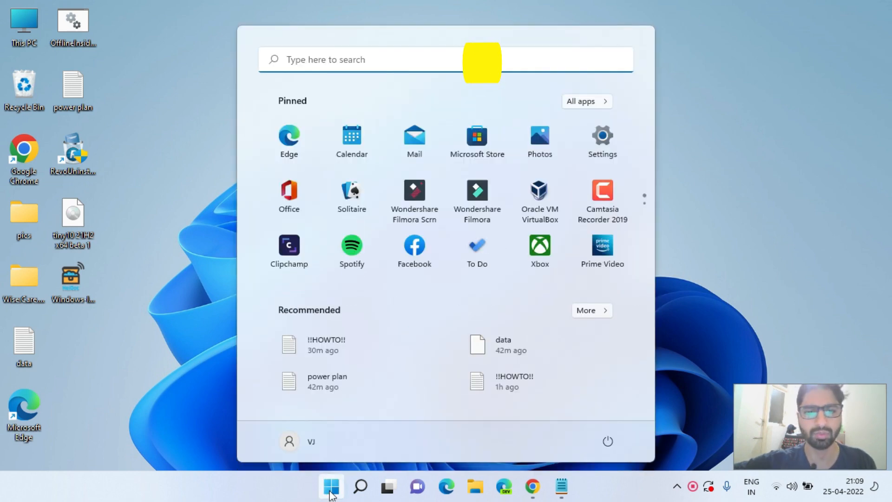
pyautogui.write('cmd')
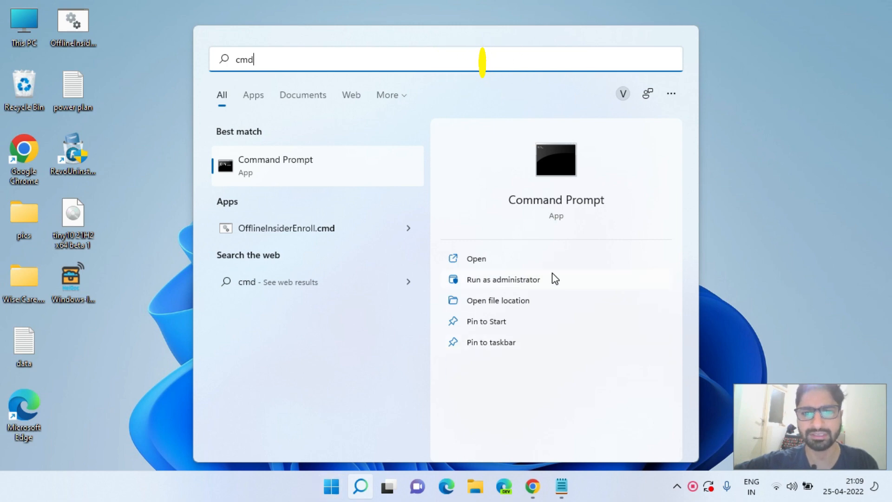
pyautogui.click(506, 278)
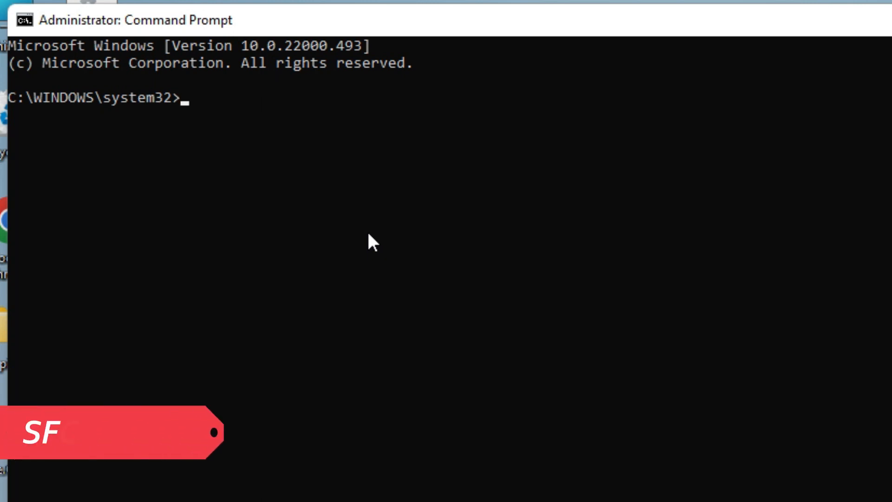
pyautogui.write('sfc /')
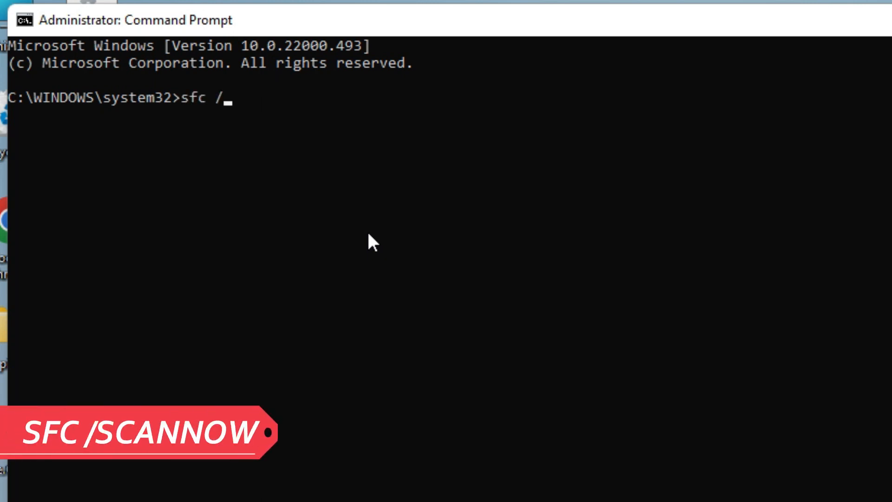
pyautogui.write('scannow')
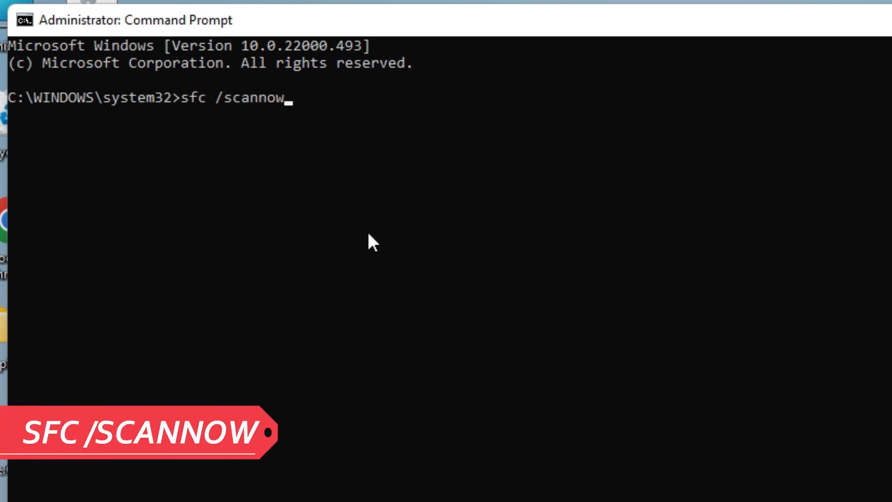
# Run sfc /scannow, minimize it, and launch a second administrator Command Prompt.
pyautogui.press('Return')
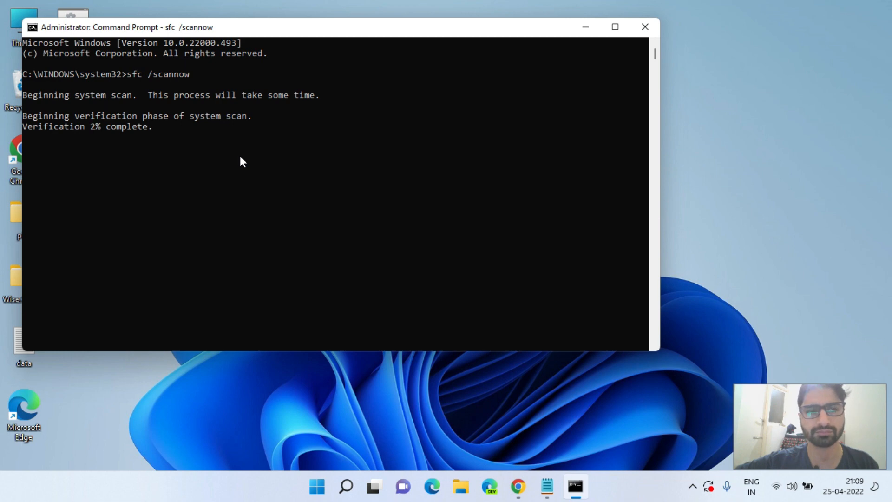
pyautogui.click(585, 27)
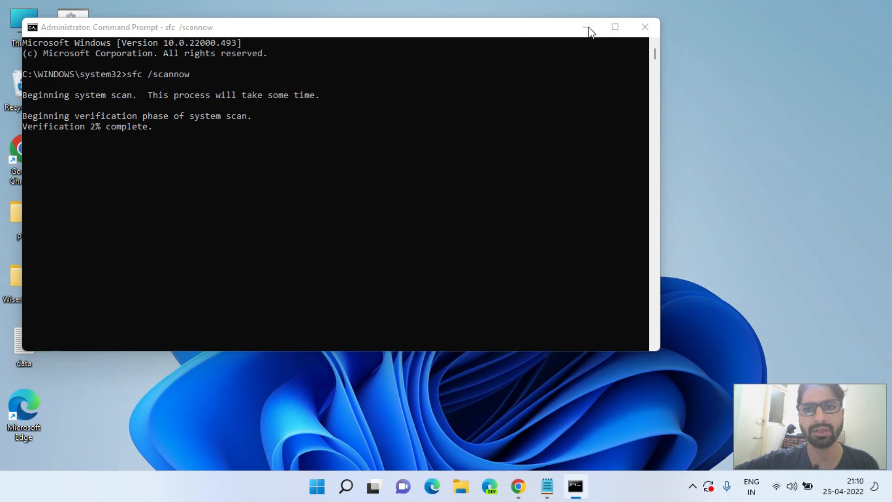
pyautogui.click(316, 488)
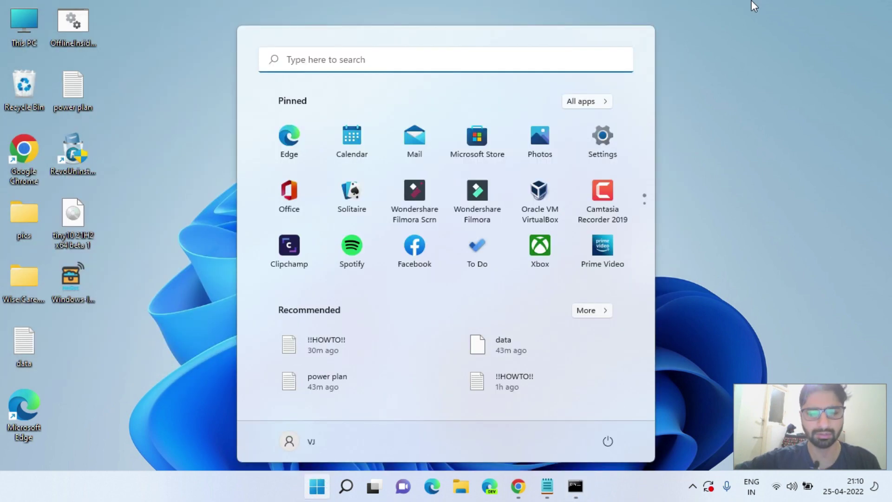
pyautogui.write('cmd')
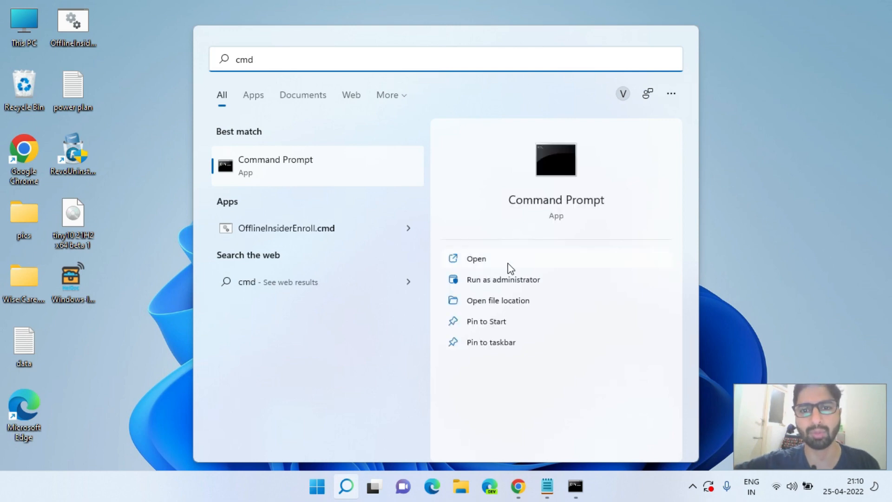
pyautogui.click(513, 263)
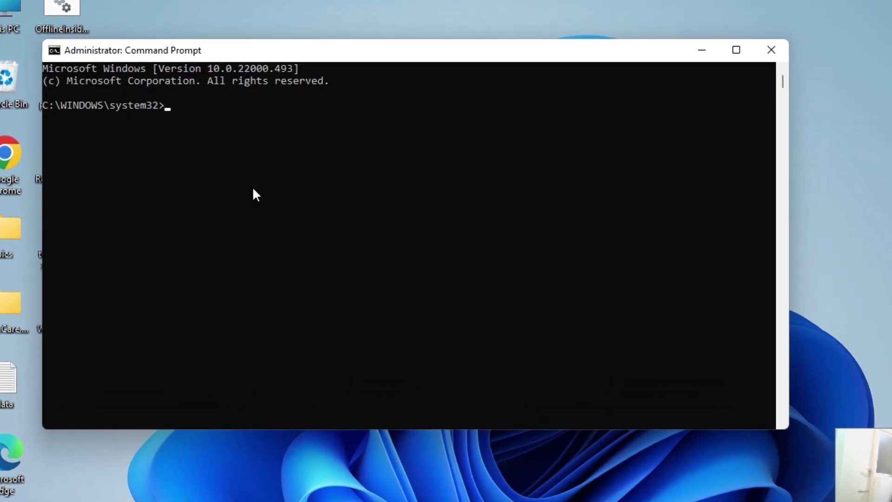
pyautogui.write('d')
pyautogui.write('ism ')
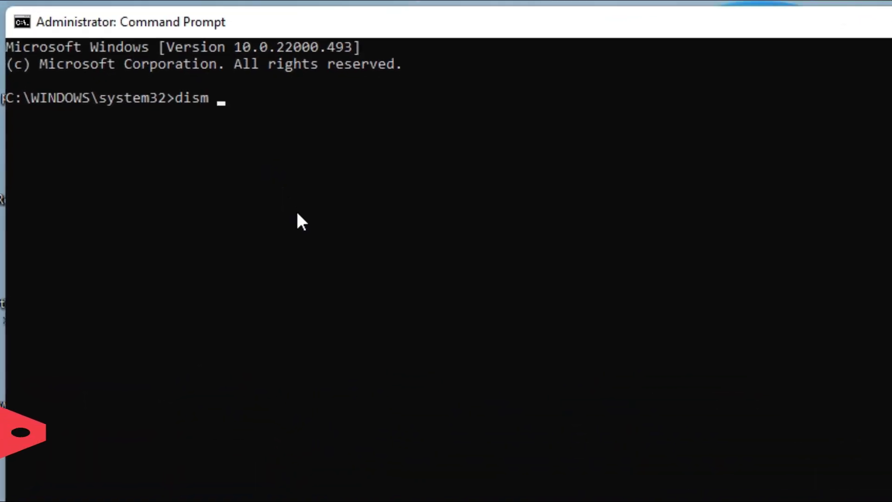
pyautogui.write('/online ')
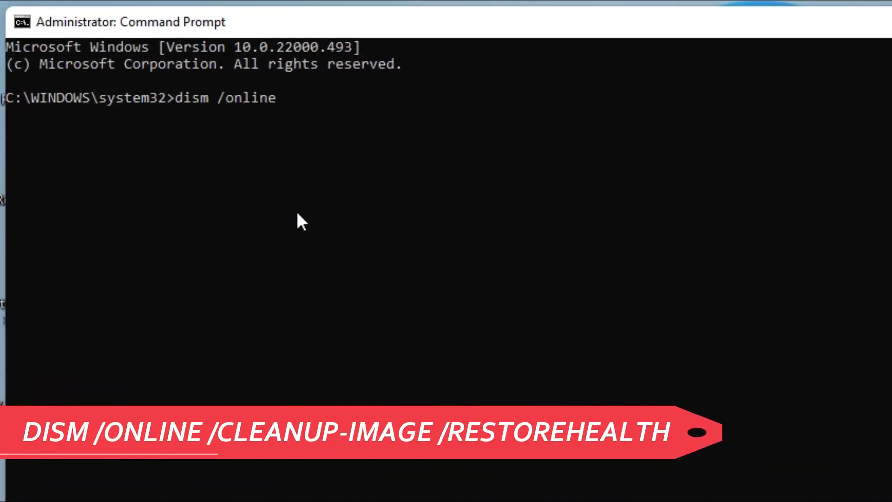
pyautogui.write('/clean')
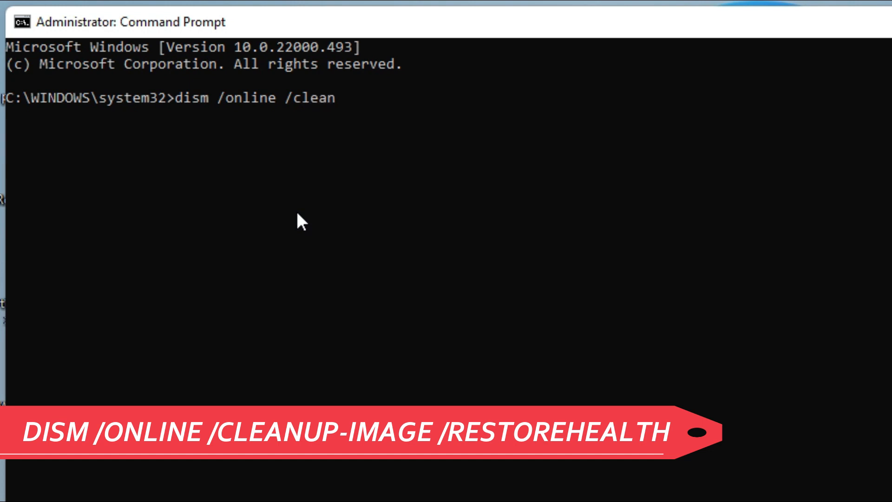
pyautogui.write('up-iamg')
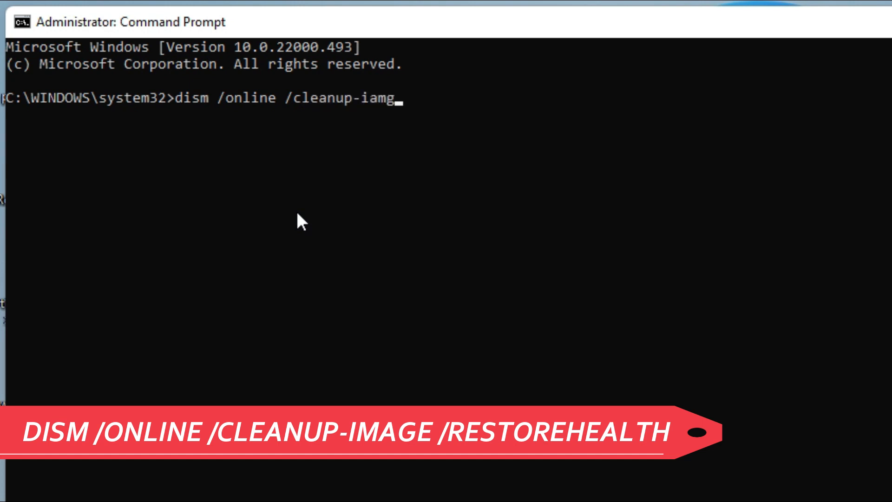
pyautogui.write('e')
# Run dism /online /cleanup-image /restorehealth after fixing typos in the command.
pyautogui.press('BackSpace')
pyautogui.press('BackSpace')
pyautogui.press('BackSpace')
pyautogui.press('BackSpace')
pyautogui.press('BackSpace')
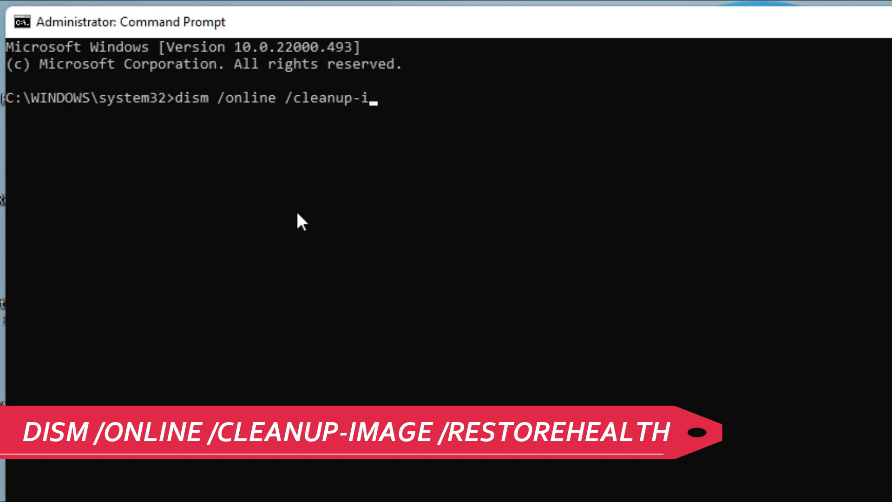
pyautogui.write('mage /rs')
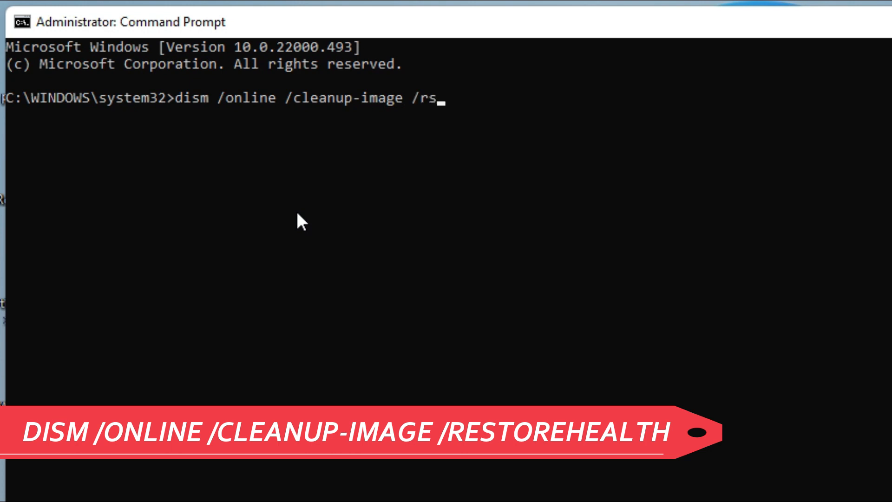
pyautogui.write('tore')
pyautogui.press('BackSpace')
pyautogui.press('BackSpace')
pyautogui.press('BackSpace')
pyautogui.write('estorehealth')
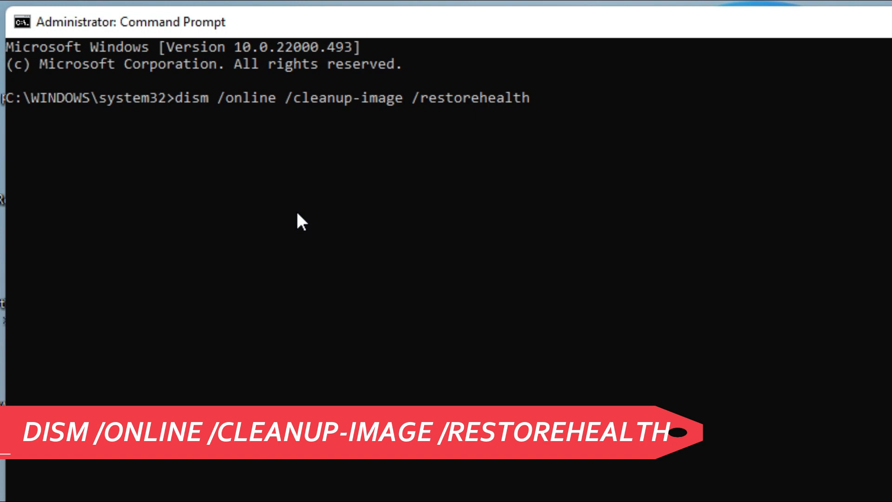
pyautogui.press('Return')
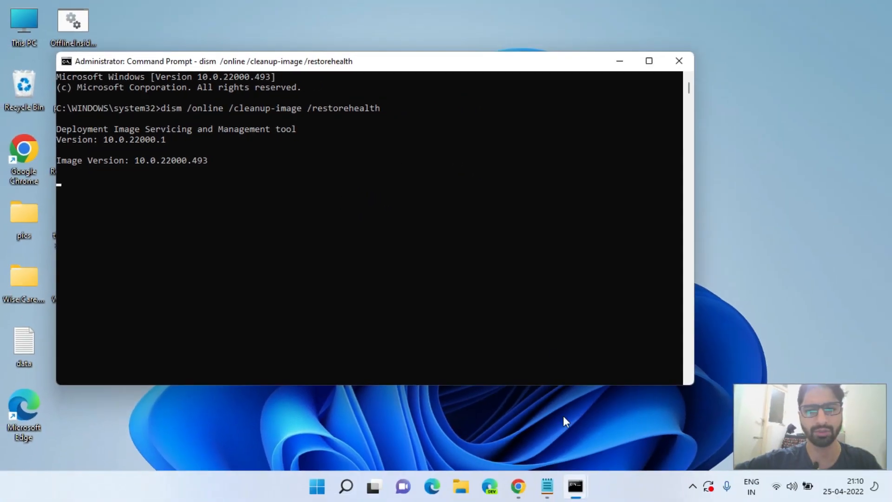
# Check the sfc scan window's progress, then minimize both Command Prompt windows.
pyautogui.moveTo(575, 486)
pyautogui.click(527, 434)
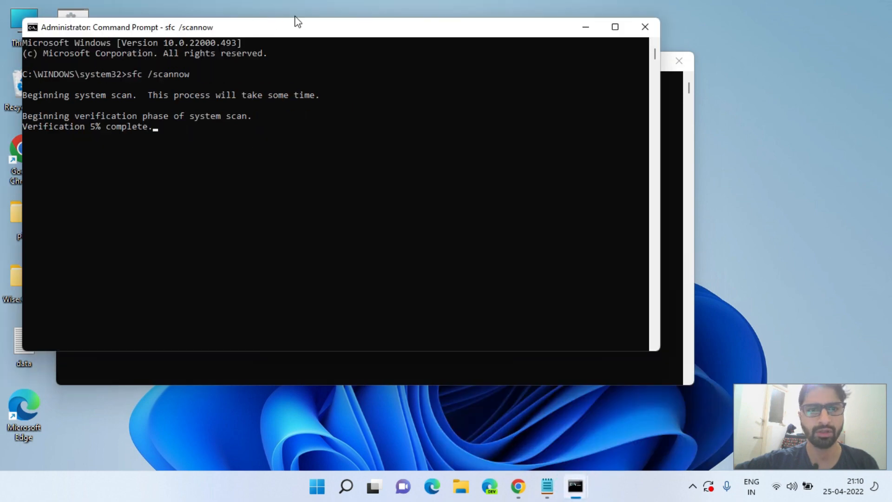
pyautogui.moveTo(295, 21)
pyautogui.mouseDown()
pyautogui.moveTo(314, 34)
pyautogui.moveTo(588, 63)
pyautogui.mouseUp()
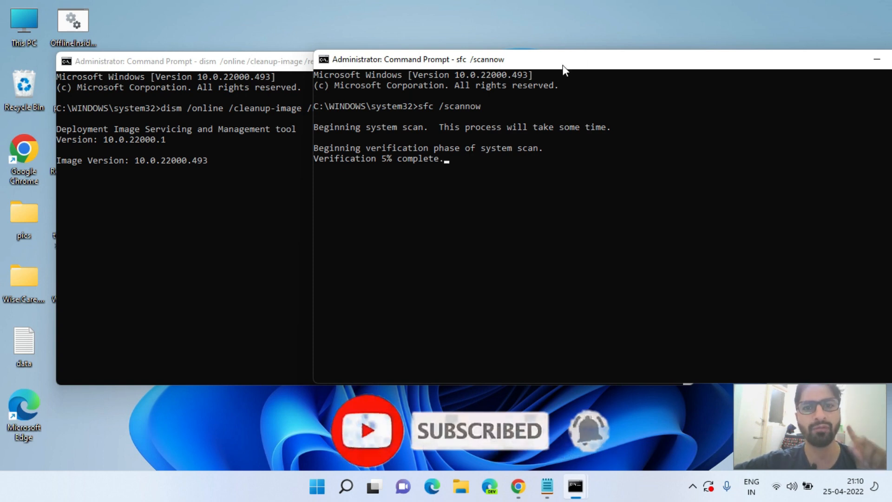
pyautogui.moveTo(572, 61); pyautogui.dragTo(454, 61)
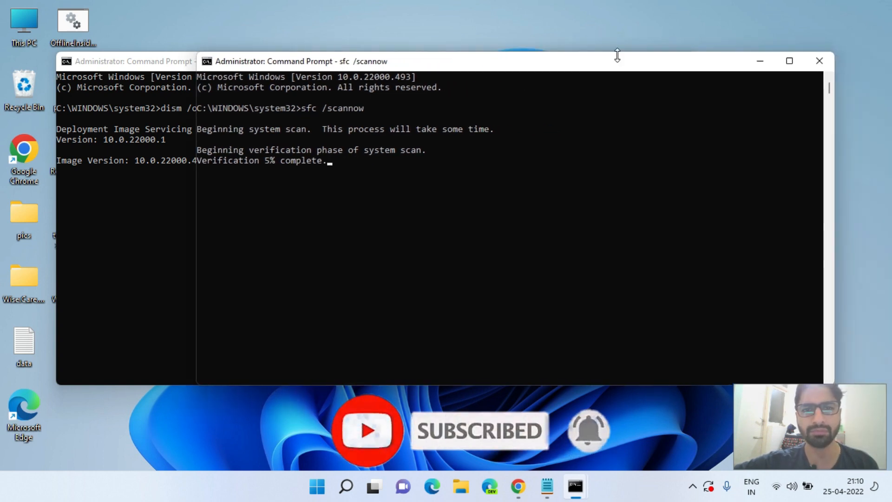
pyautogui.click(759, 62)
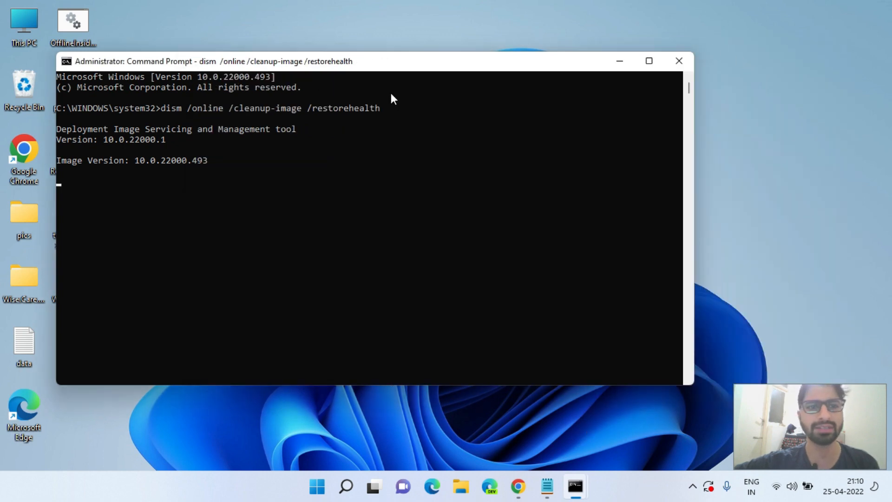
pyautogui.click(618, 61)
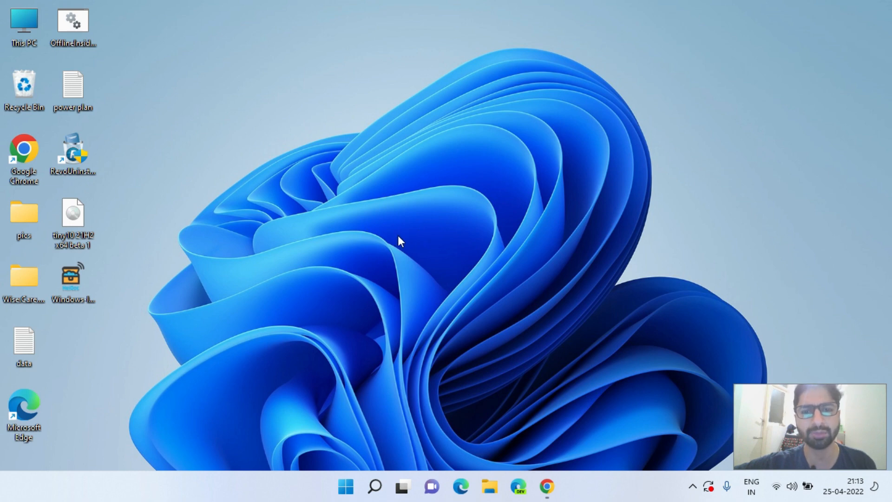
# Launch a fresh administrator Command Prompt from a Start menu search for cmd.
pyautogui.click(345, 485)
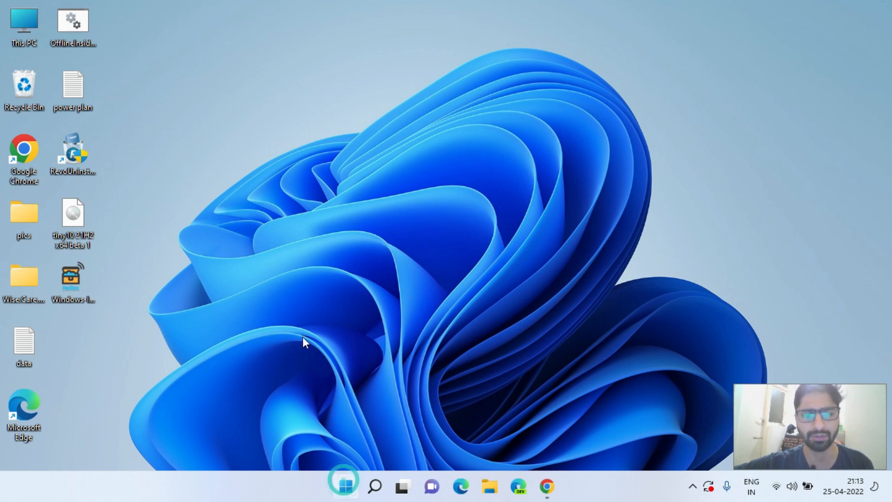
pyautogui.write('cmd')
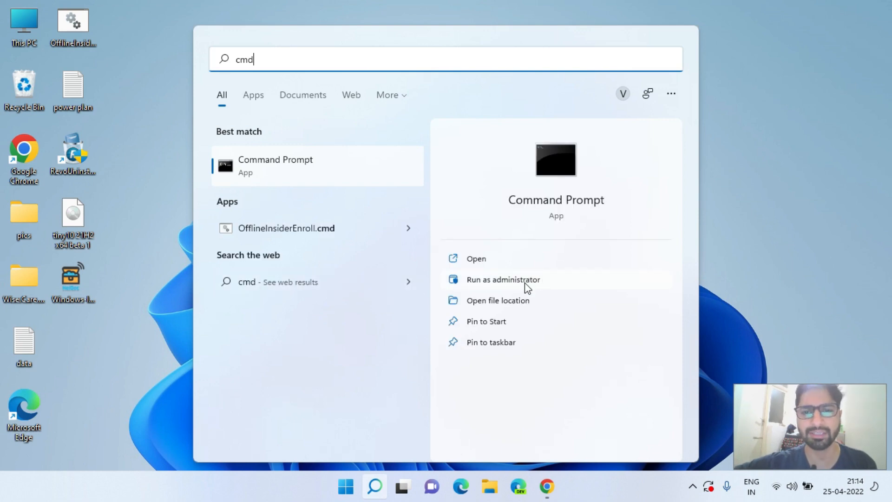
pyautogui.click(521, 282)
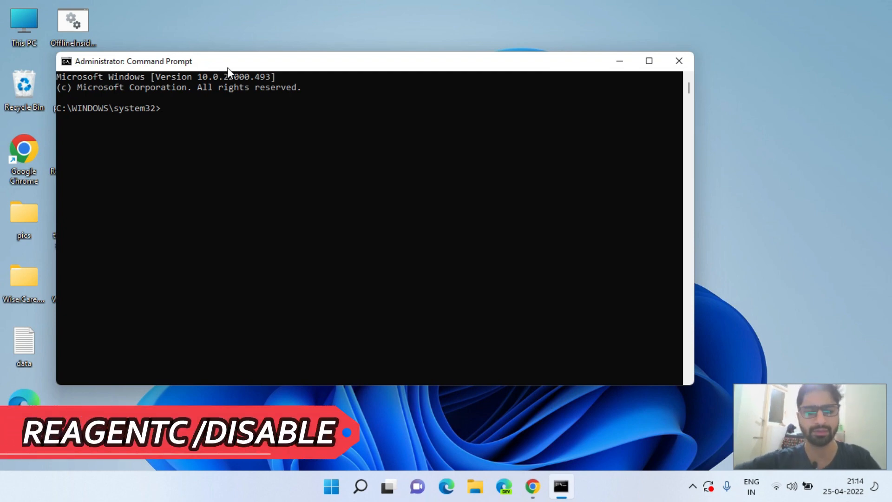
pyautogui.write('rea')
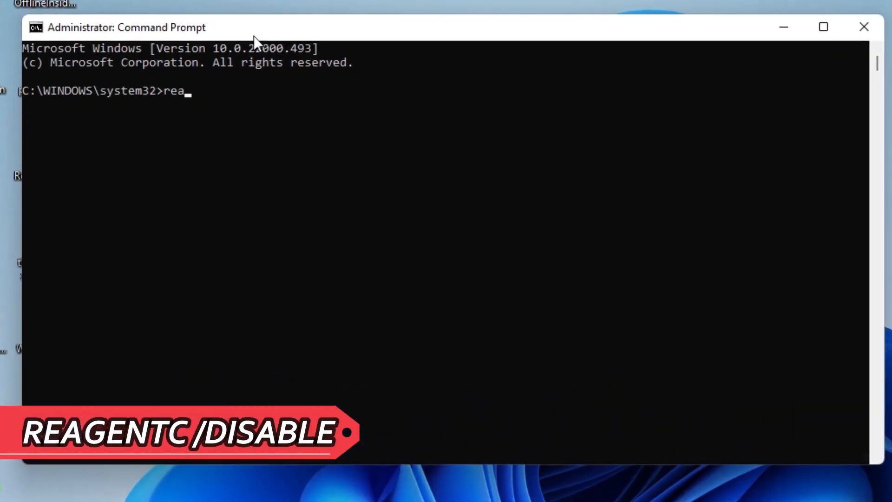
pyautogui.write('gentc ')
pyautogui.write('/disab')
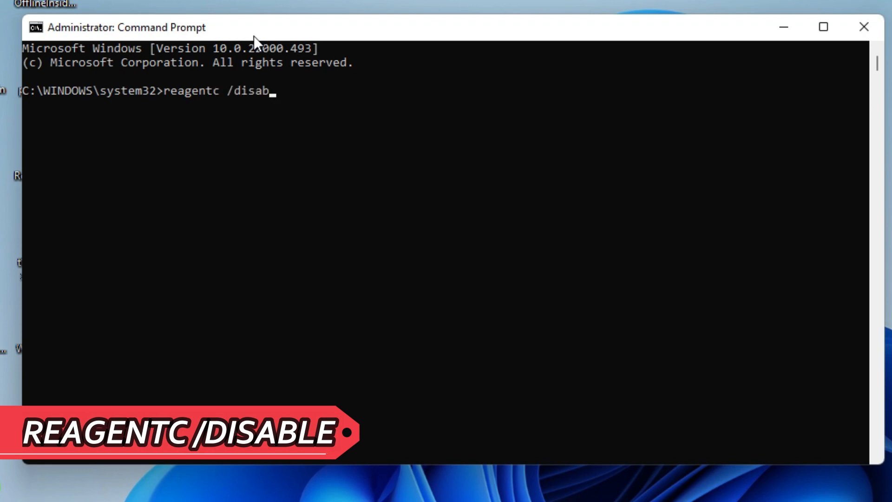
pyautogui.write('le')
# Run reagentc /disable then reagentc /enable successfully, and close the window.
pyautogui.press('Return')
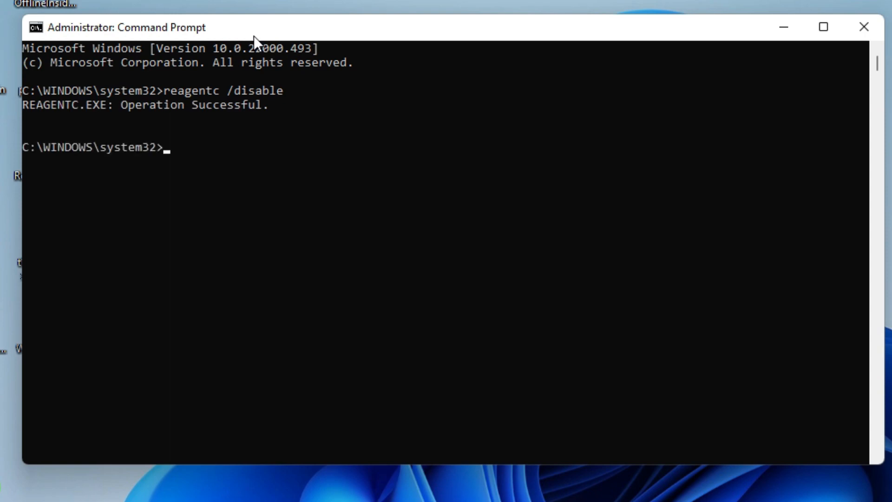
pyautogui.write('reaent')
pyautogui.press('BackSpace')
pyautogui.press('BackSpace')
pyautogui.press('BackSpace')
pyautogui.press('BackSpace')
pyautogui.write('age')
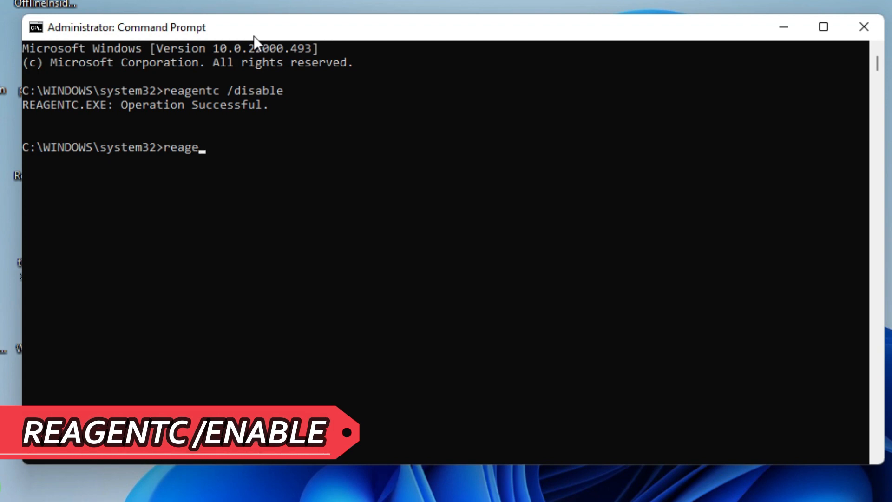
pyautogui.write('ntc /')
pyautogui.write('enable')
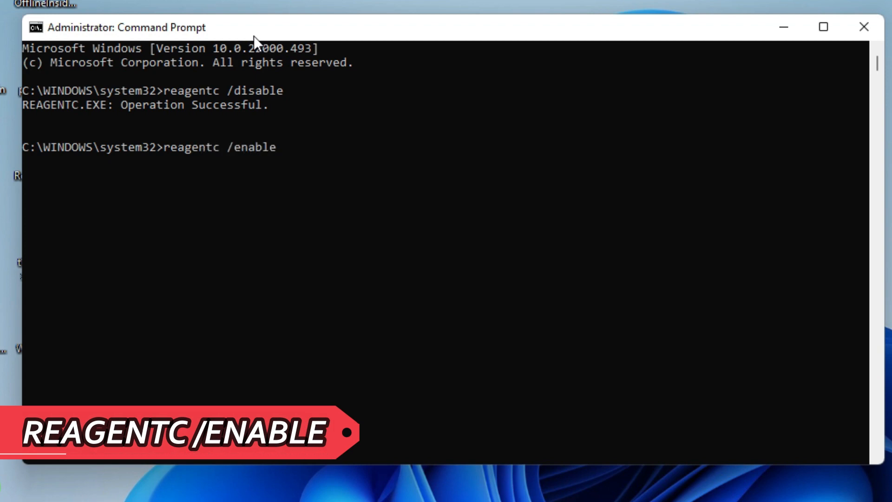
pyautogui.press('Return')
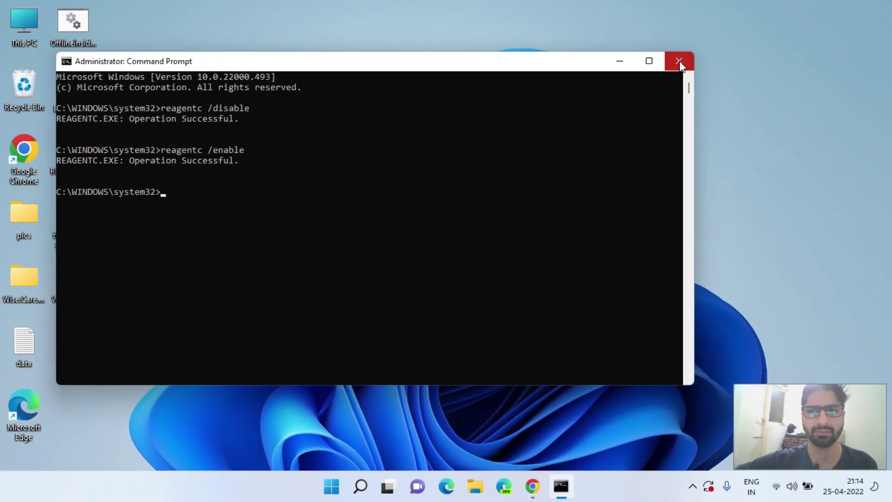
pyautogui.click(679, 61)
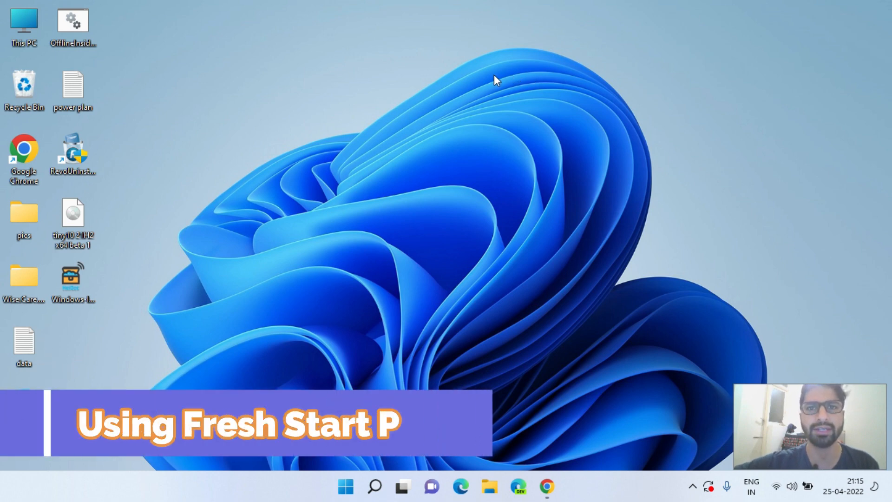
# Launch an administrator Command Prompt and run systemreset.exe /cleanpc.
pyautogui.click(346, 485)
pyautogui.write('c')
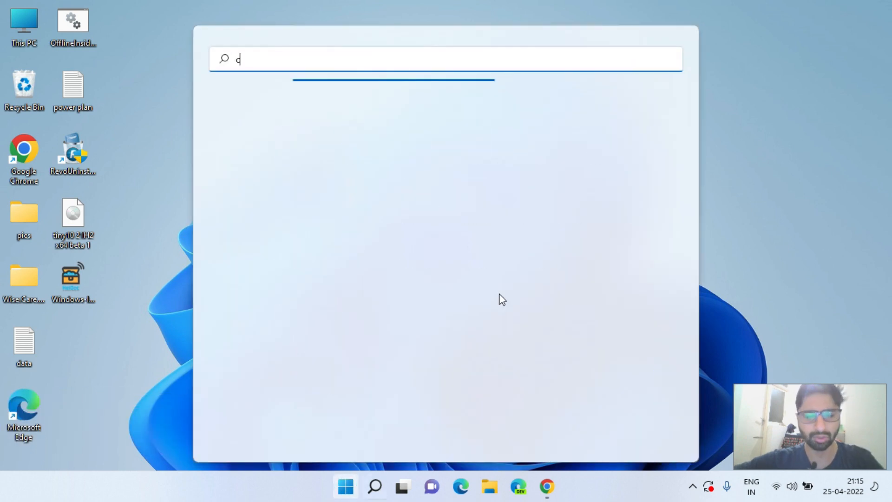
pyautogui.write('md')
pyautogui.press('BackSpace')
pyautogui.press('BackSpace')
pyautogui.press('BackSpace')
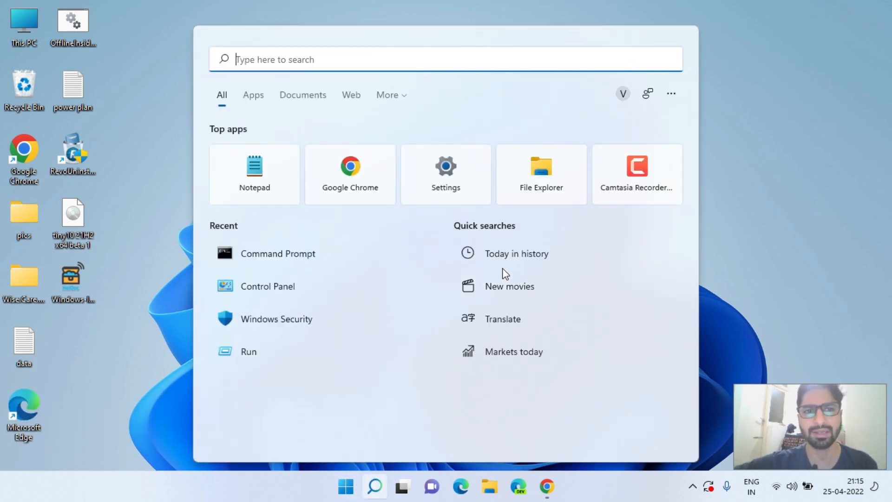
pyautogui.write('cmd')
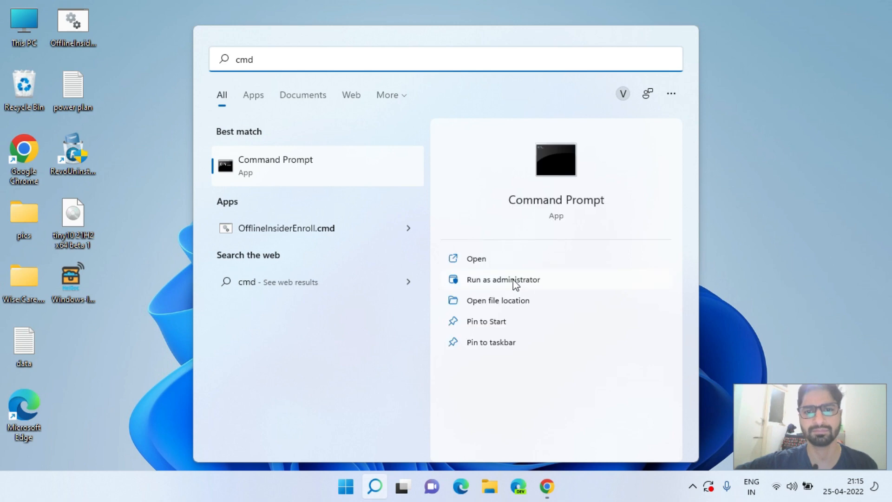
pyautogui.click(512, 279)
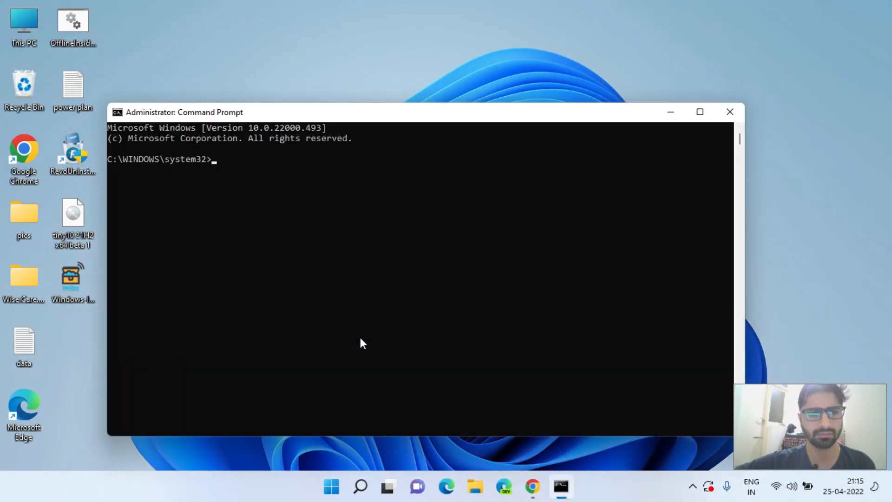
pyautogui.write('sys')
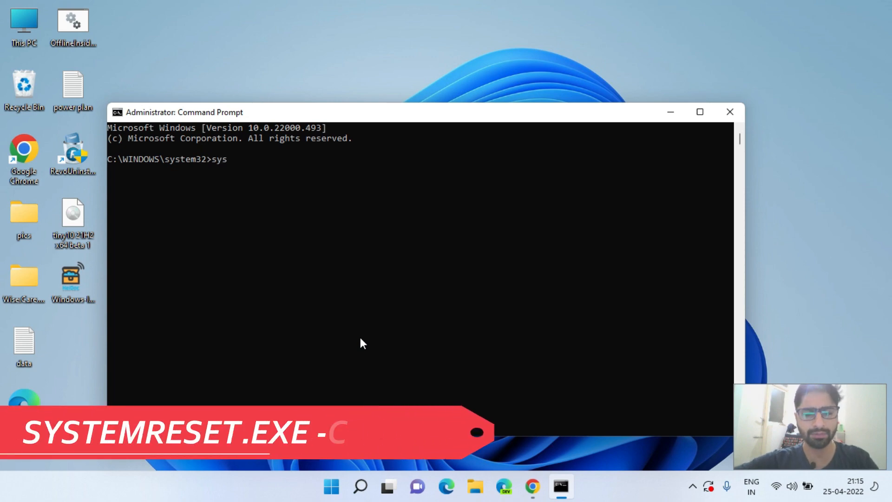
pyautogui.write('tem')
pyautogui.write('rese')
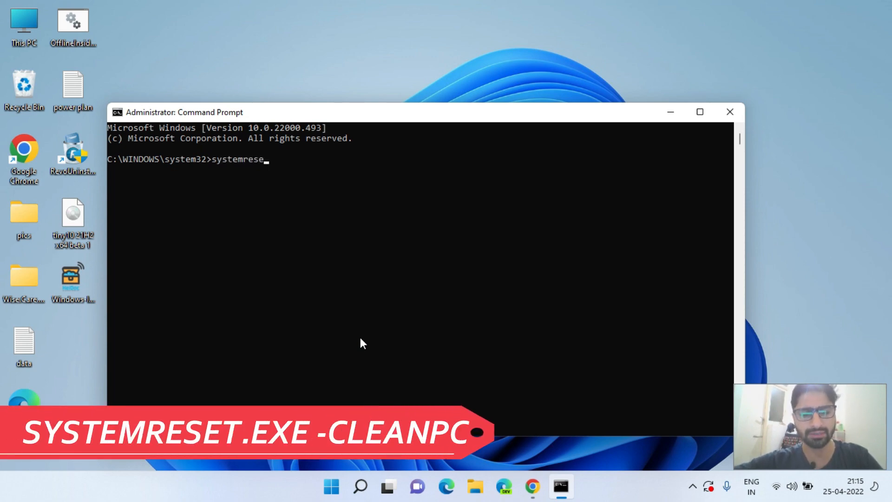
pyautogui.write('t.exe ')
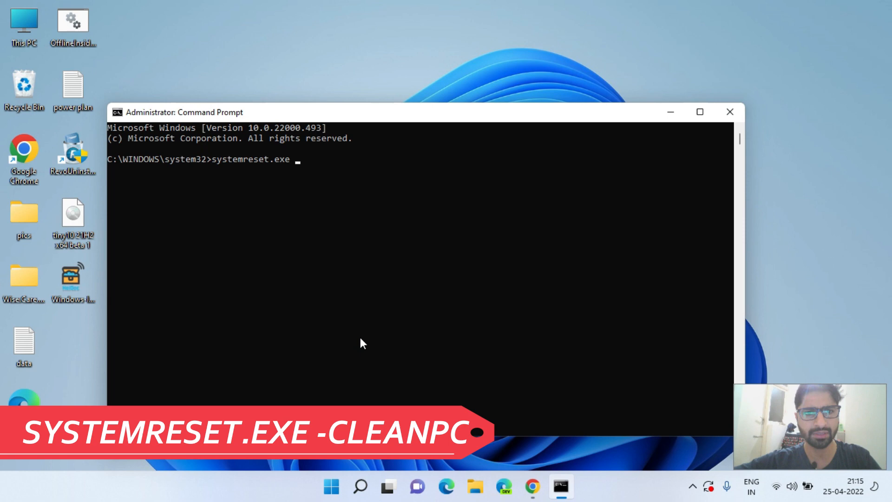
pyautogui.write('/cl')
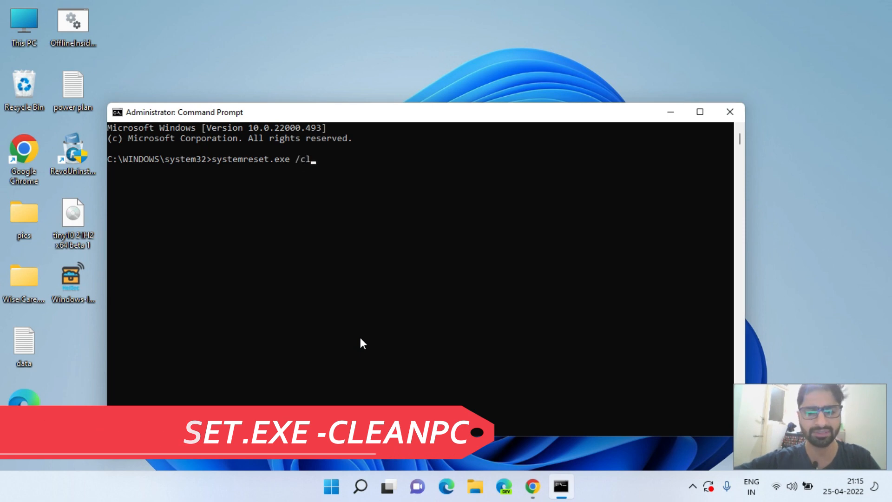
pyautogui.write('eanpc')
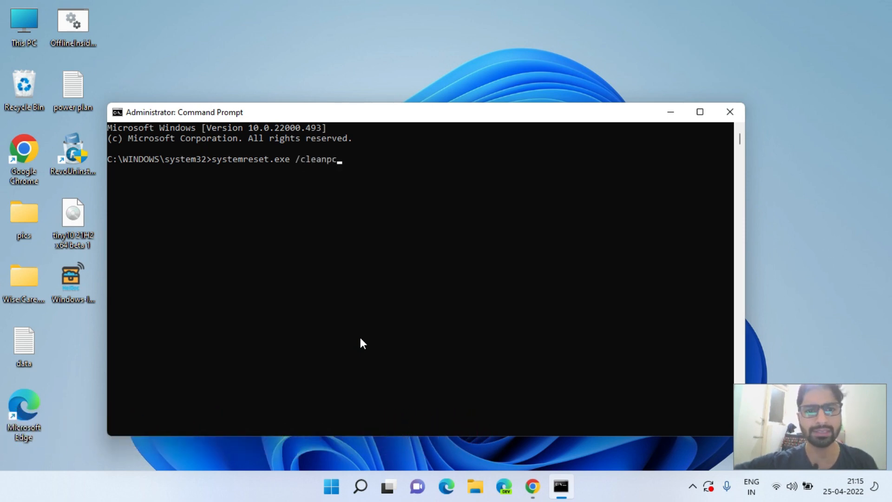
pyautogui.press('Return')
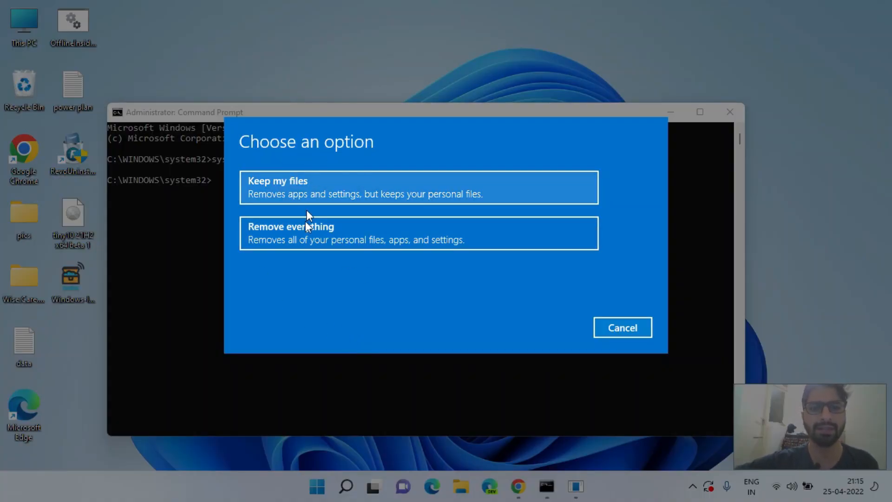
# Choose keep personal files, reach Ready to reset this PC, then cancel.
pyautogui.click(306, 185)
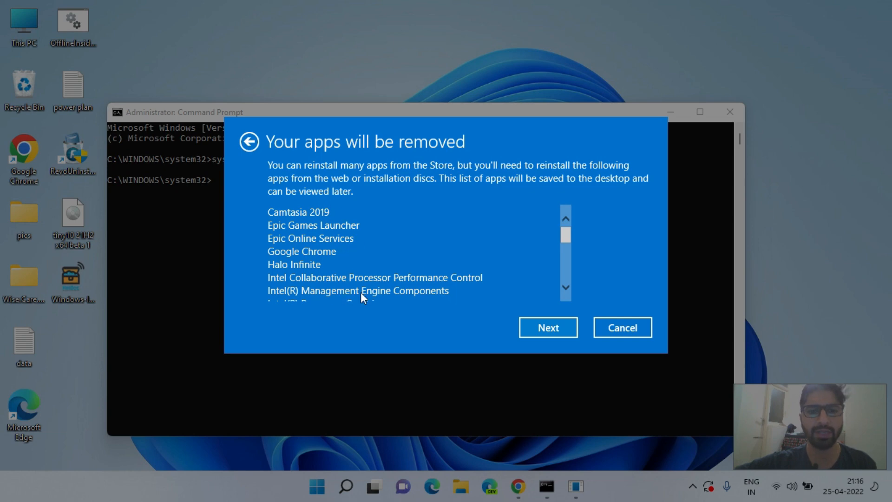
pyautogui.moveTo(566, 239)
pyautogui.mouseDown()
pyautogui.moveTo(569, 301)
pyautogui.moveTo(570, 214)
pyautogui.mouseUp()
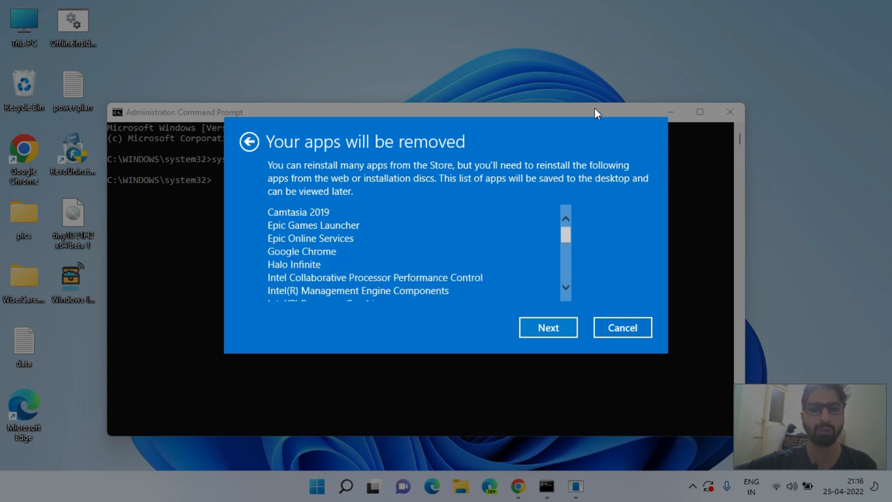
pyautogui.click(545, 322)
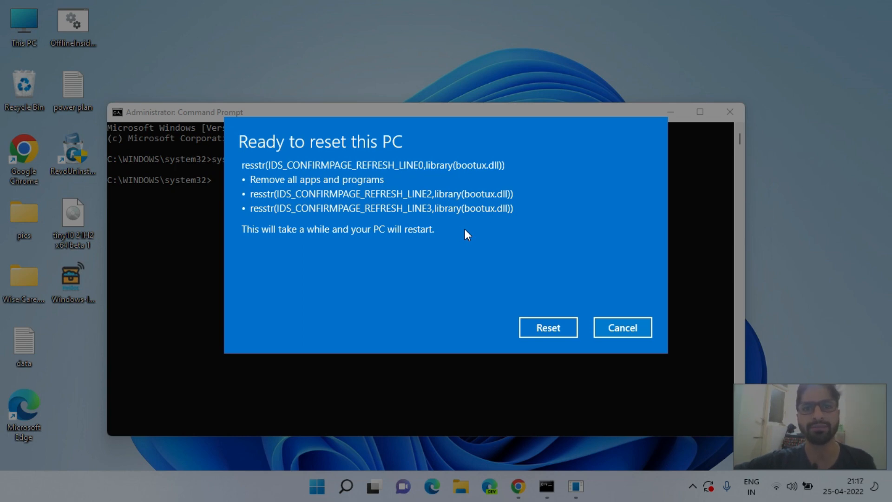
pyautogui.click(616, 328)
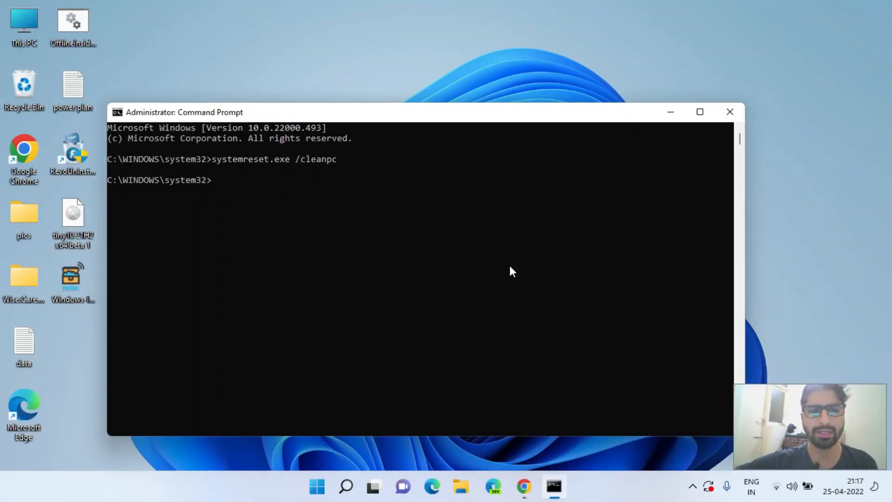
# Close the administrator Command Prompt window.
pyautogui.click(730, 113)
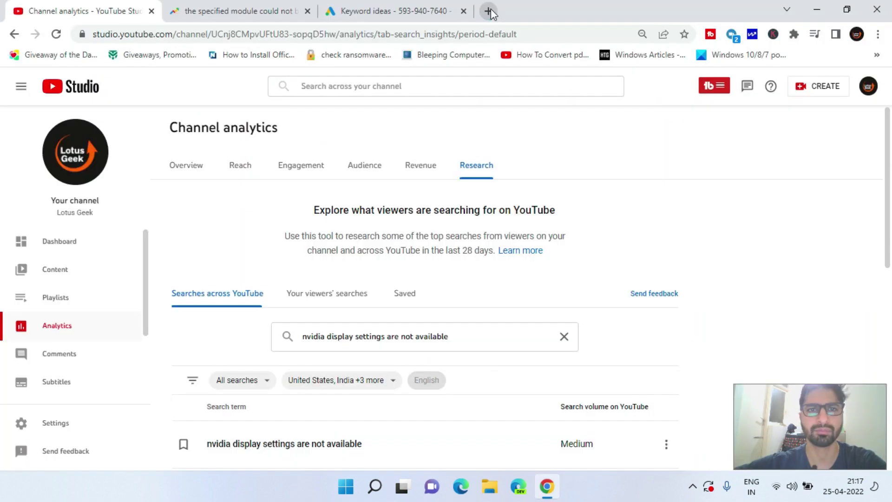
# Search 'windows 11 download from microsoft' and open the Download Windows 11 - Microsoft result.
pyautogui.click(488, 9)
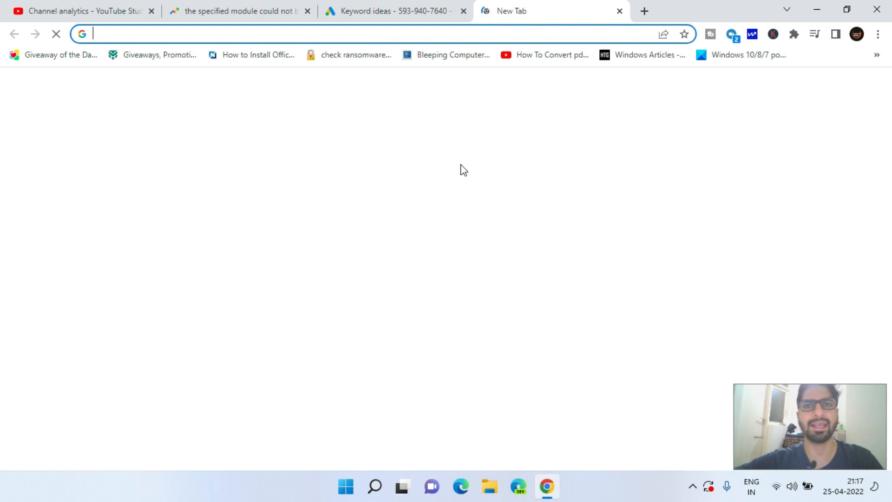
pyautogui.write('windows')
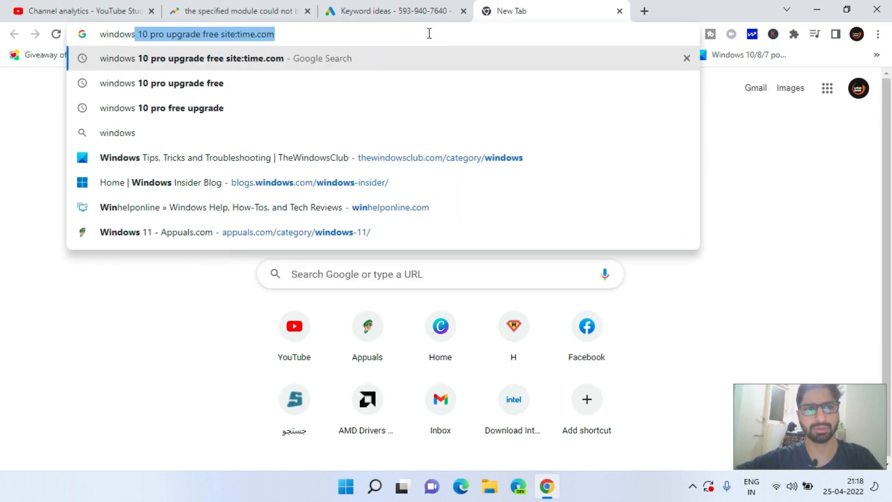
pyautogui.write(' 11 do')
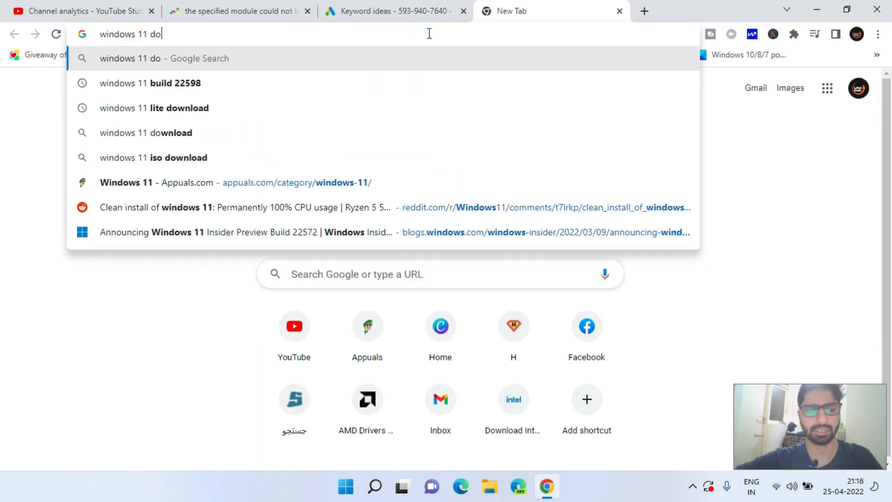
pyautogui.write('wnload from')
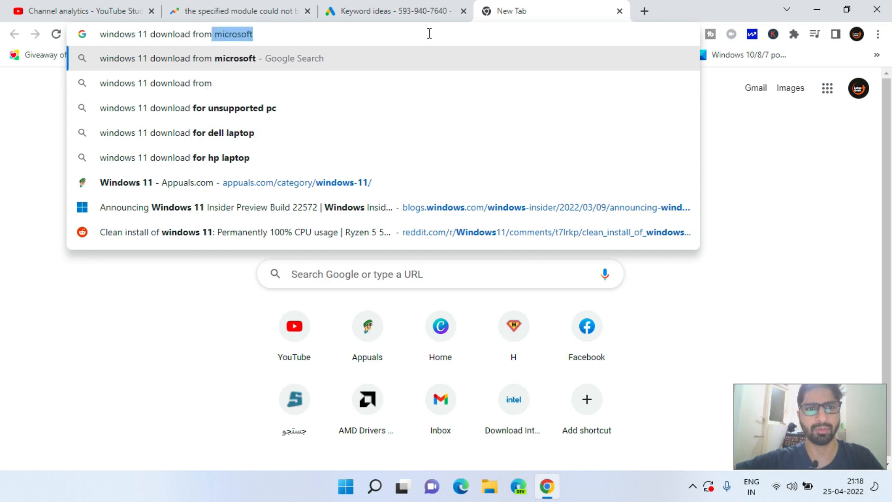
pyautogui.press('Up')
pyautogui.click(418, 57)
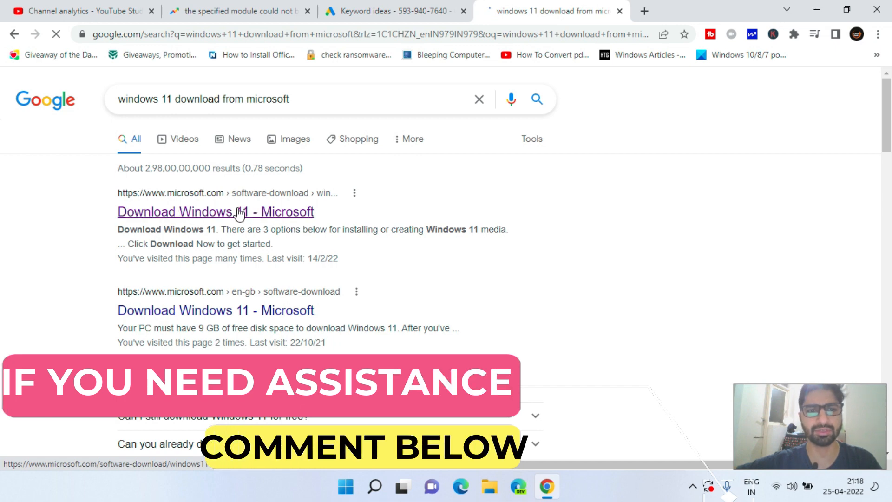
pyautogui.click(221, 211)
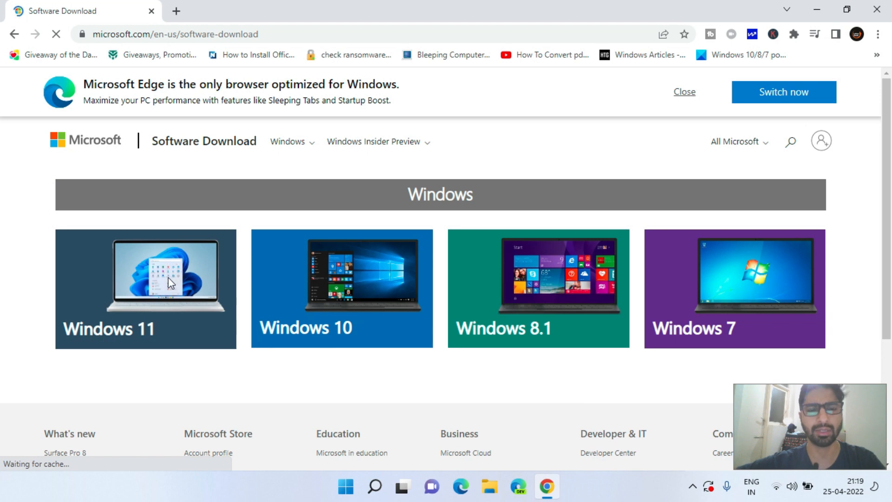
# Go to the Windows 11 download page and highlight the Installation Assistant heading.
pyautogui.click(172, 294)
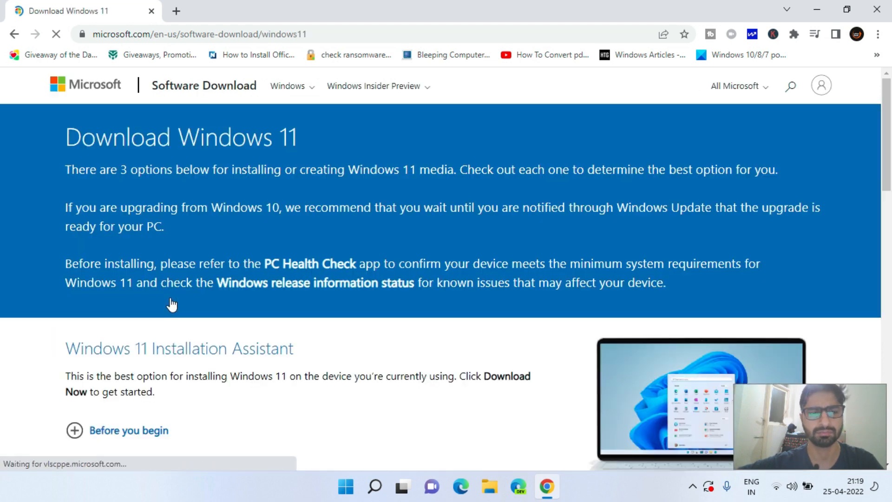
pyautogui.scroll(-2, 169, 303)
pyautogui.scroll(-2, 169, 300)
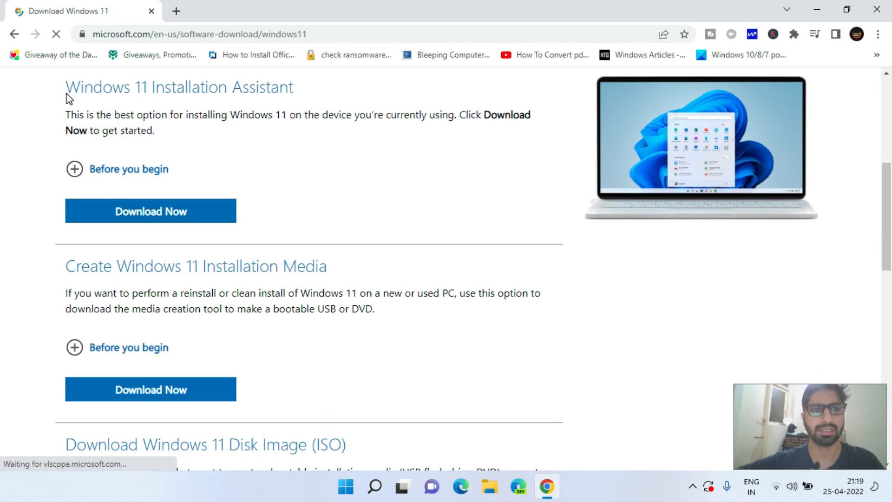
pyautogui.moveTo(65, 87); pyautogui.dragTo(235, 107)
pyautogui.moveTo(89, 266); pyautogui.dragTo(279, 265)
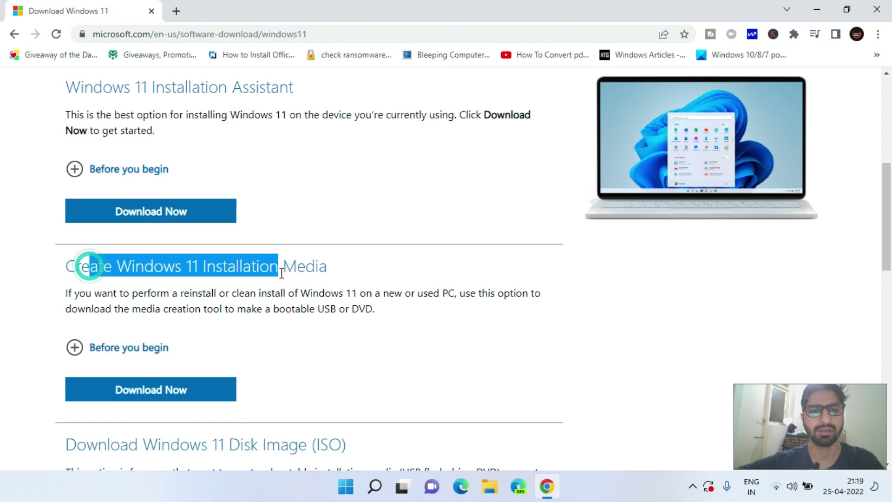
pyautogui.scroll(-1, 282, 277)
pyautogui.moveTo(86, 378); pyautogui.dragTo(400, 388)
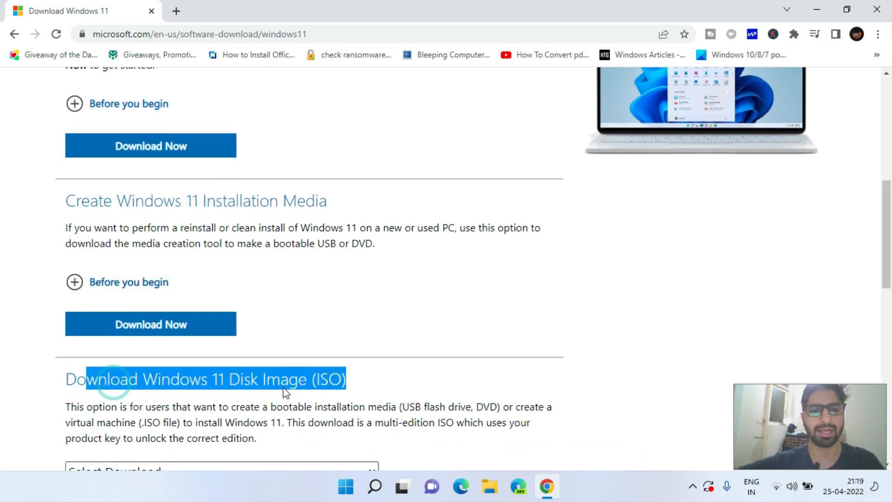
pyautogui.scroll(-3, 283, 391)
# Choose Windows 11 (multi-edition ISO) as the edition and request its download.
pyautogui.click(158, 279)
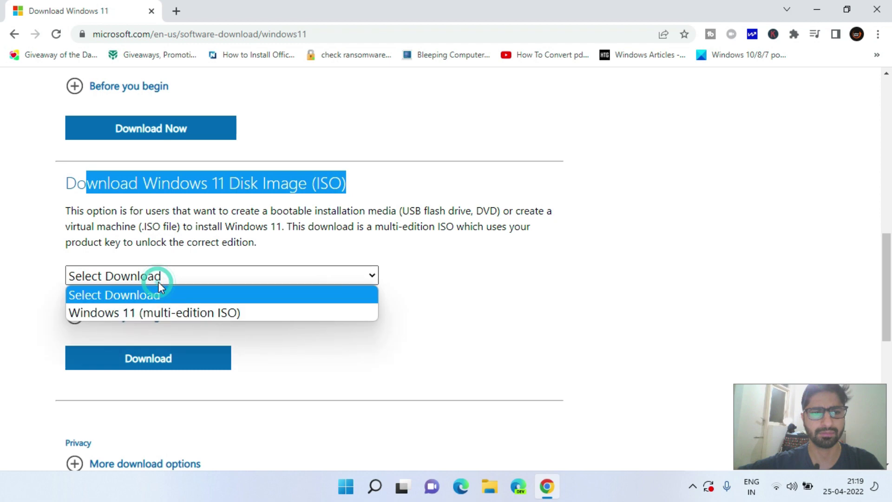
pyautogui.click(161, 317)
pyautogui.click(155, 358)
pyautogui.scroll(-3, 155, 358)
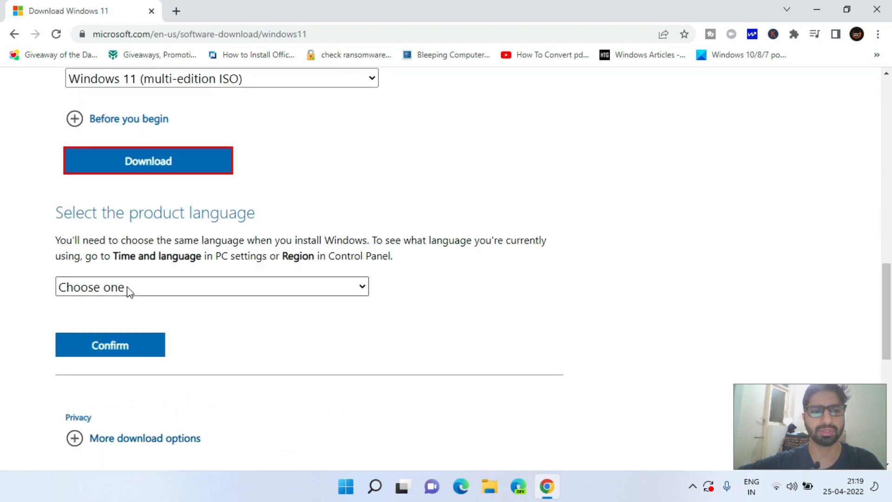
# Select English (United States) as the product language and confirm it.
pyautogui.click(167, 290)
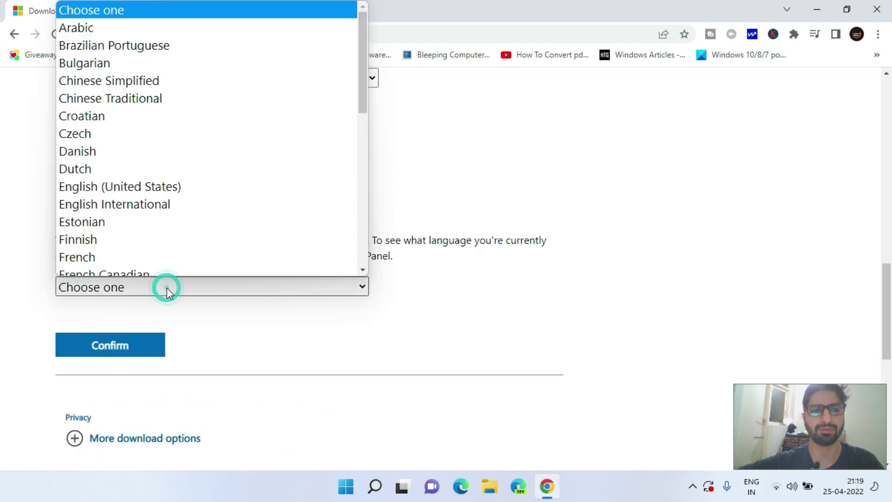
pyautogui.click(105, 180)
pyautogui.click(128, 349)
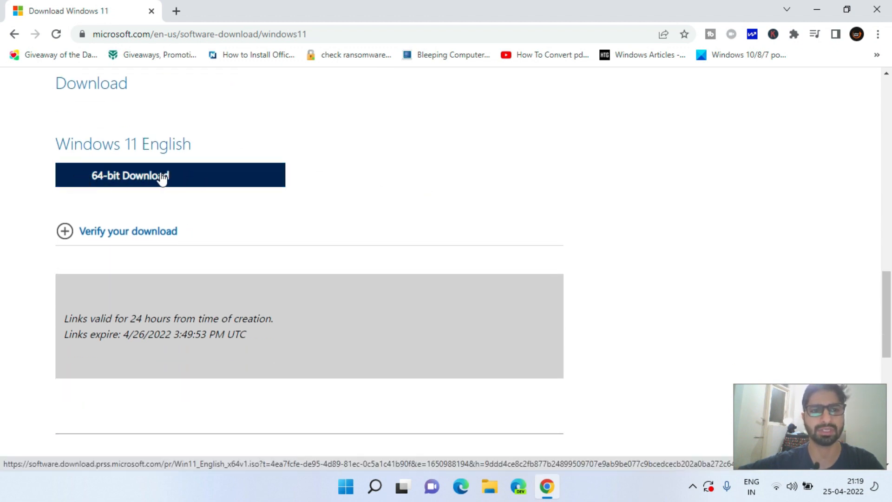
# Start the 64-bit Windows 11 English ISO download, saving it to the Desktop.
pyautogui.click(143, 177)
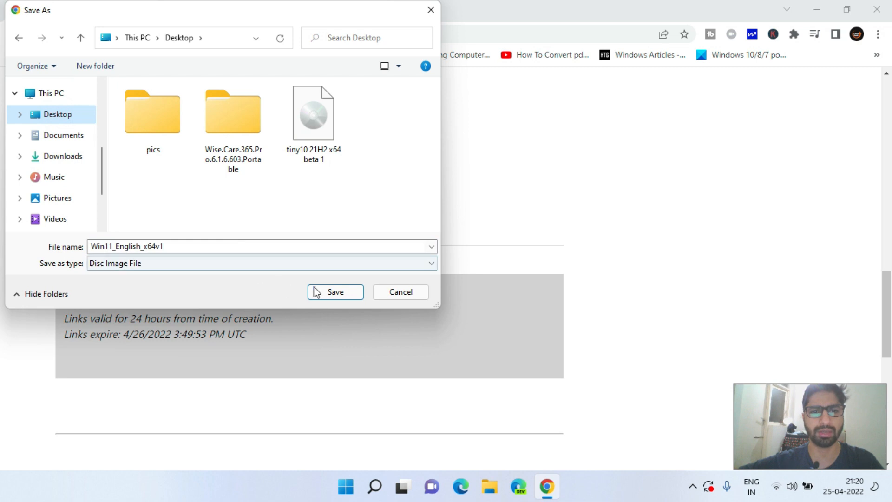
pyautogui.click(323, 292)
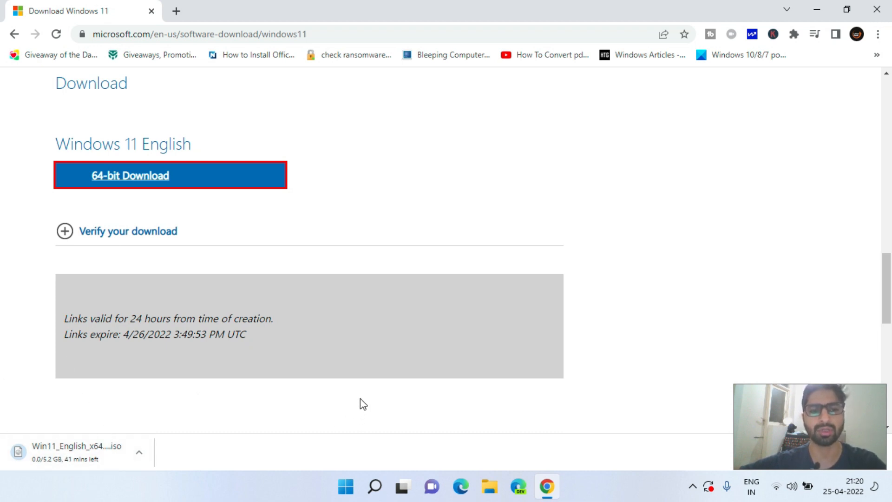
# Close Chrome, choosing Exit despite the download still being in progress.
pyautogui.click(875, 9)
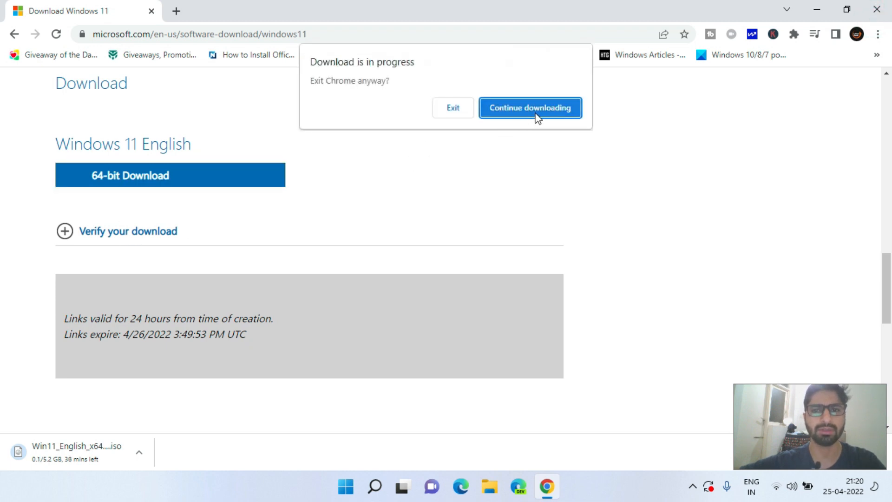
pyautogui.click(462, 110)
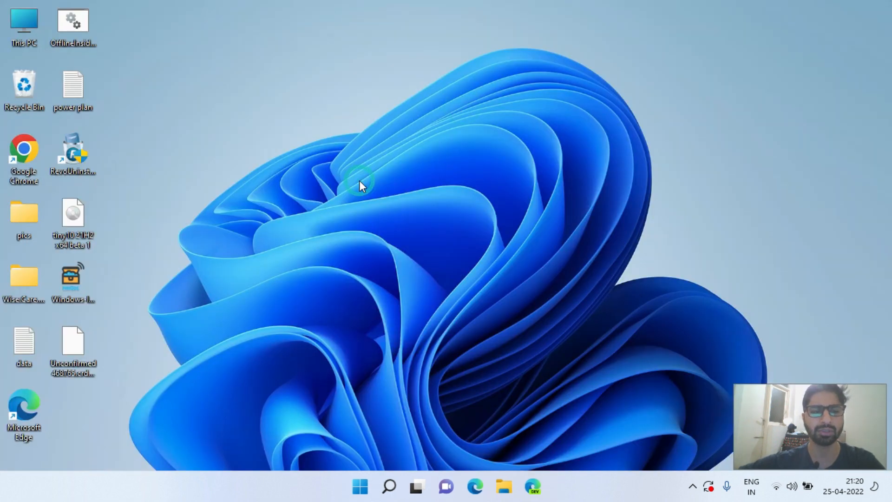